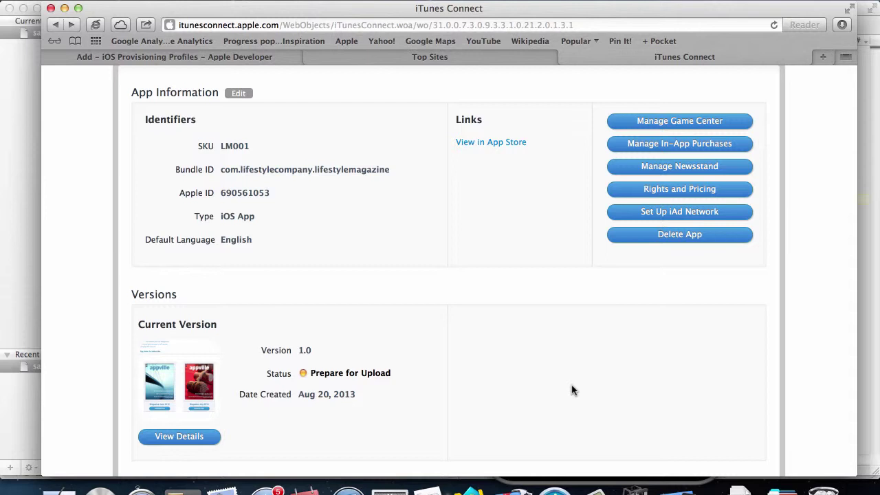
# Step: Go to Manage Newsstand for the app and start a new issue
pyautogui.scroll(3, 571, 389)
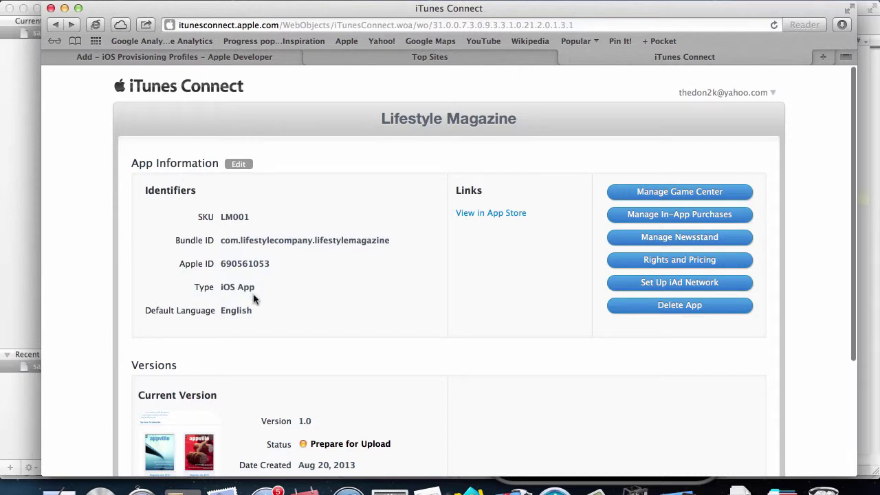
pyautogui.scroll(-2, 253, 297)
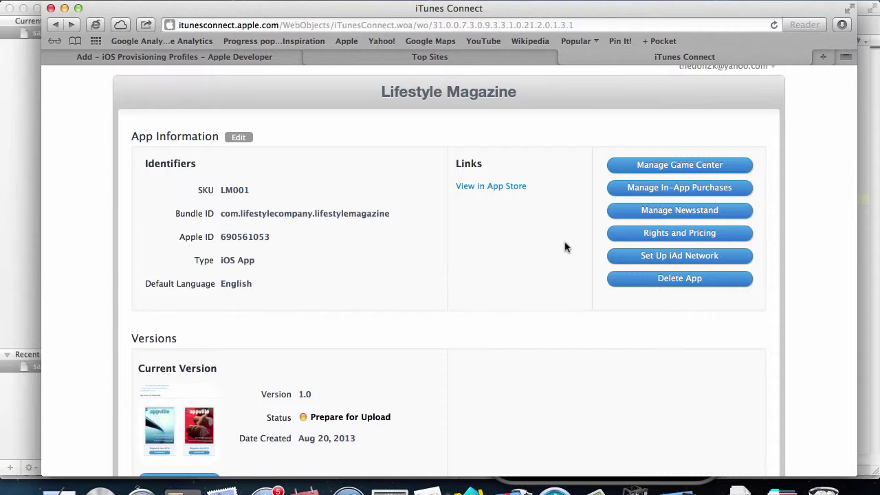
pyautogui.click(631, 215)
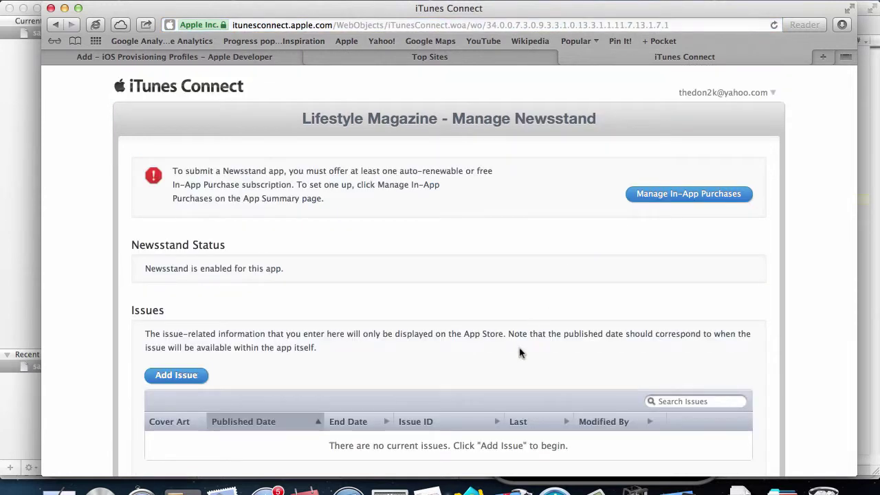
pyautogui.scroll(-5, 519, 353)
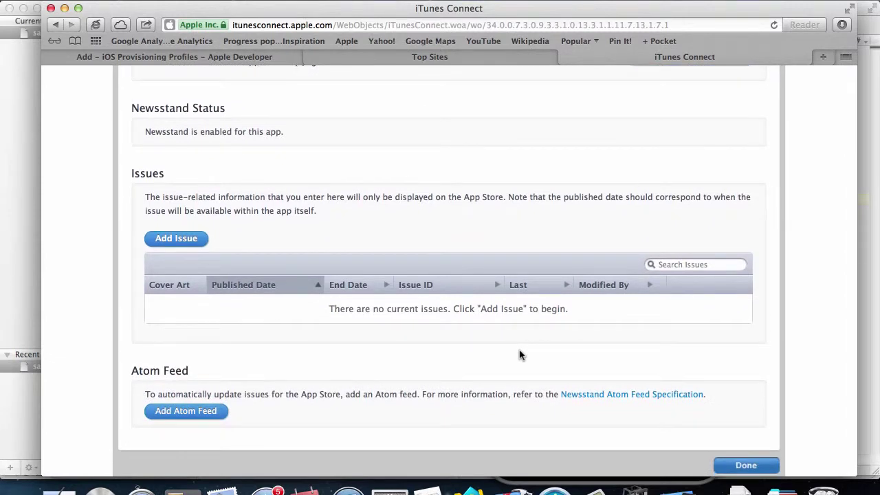
pyautogui.click(185, 244)
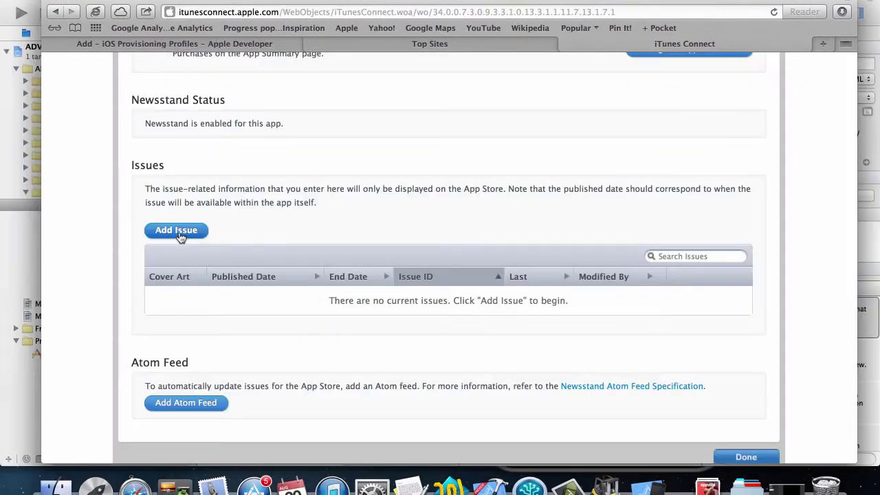
pyautogui.click(180, 233)
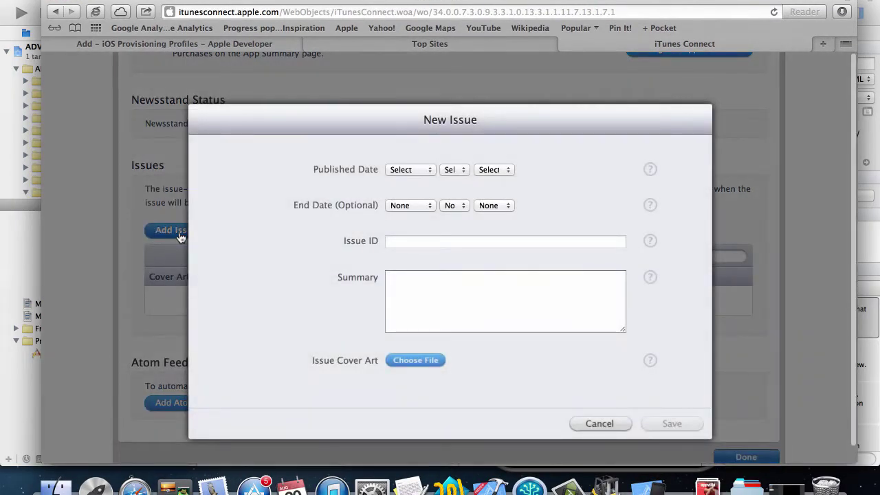
# Step: Set Published Date to 08/Aug 22 2013 and Issue ID 001, then view the sample JSON in TextWrangler
pyautogui.click(416, 171)
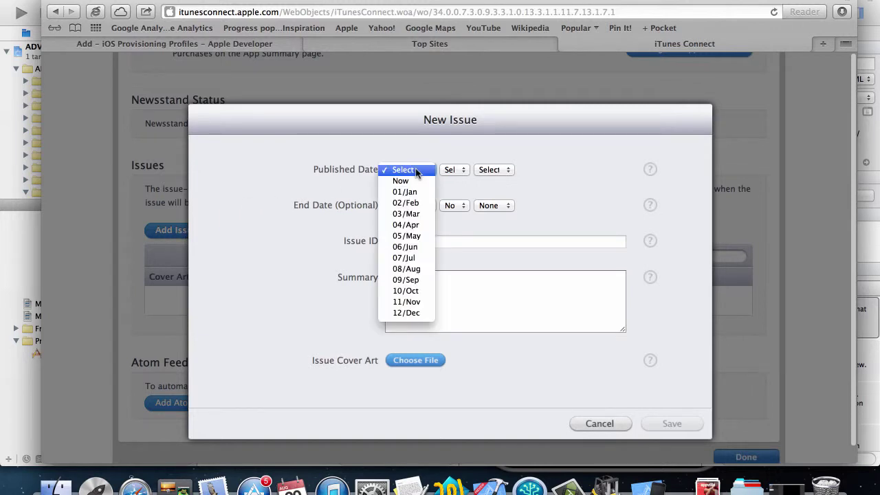
pyautogui.click(406, 268)
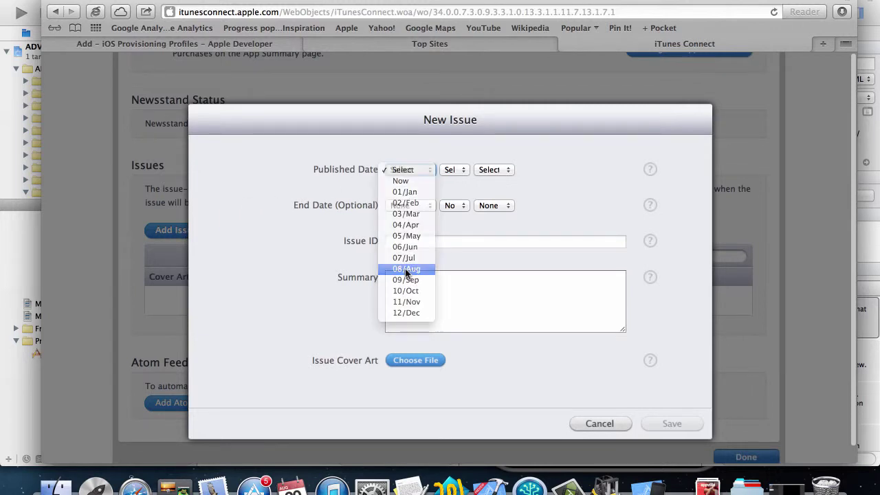
pyautogui.click(455, 169)
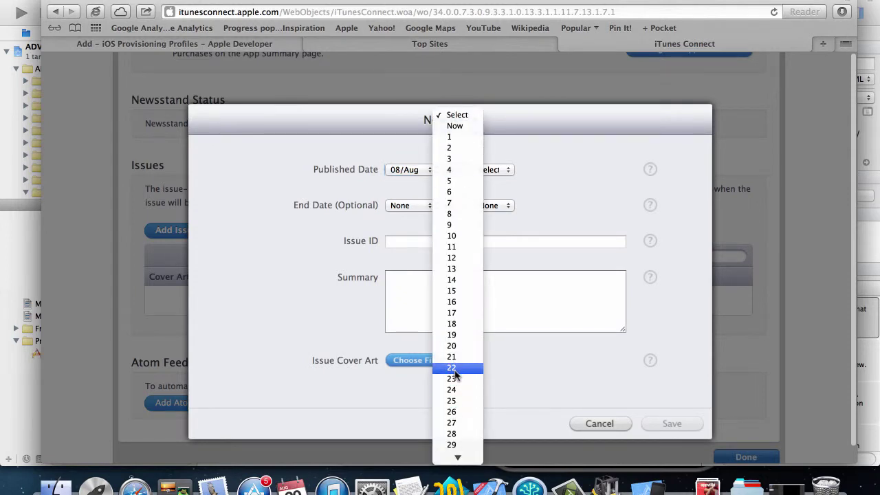
pyautogui.click(453, 369)
pyautogui.click(496, 169)
pyautogui.click(488, 192)
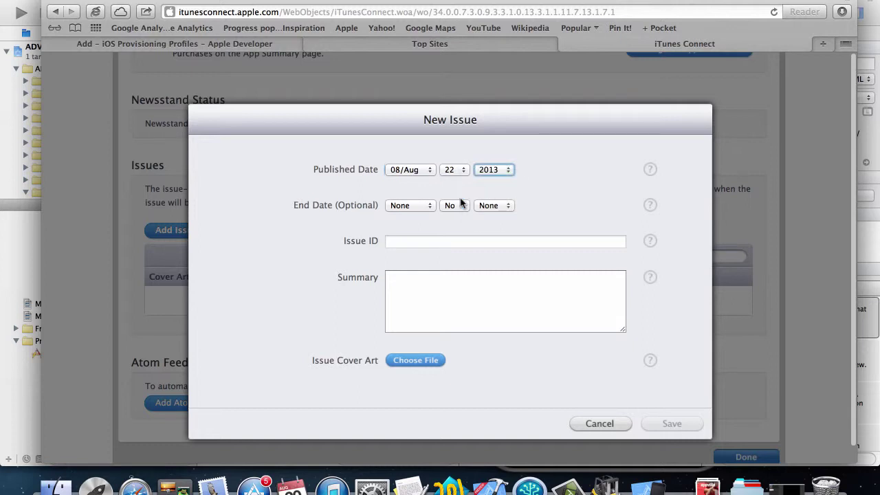
pyautogui.click(389, 240)
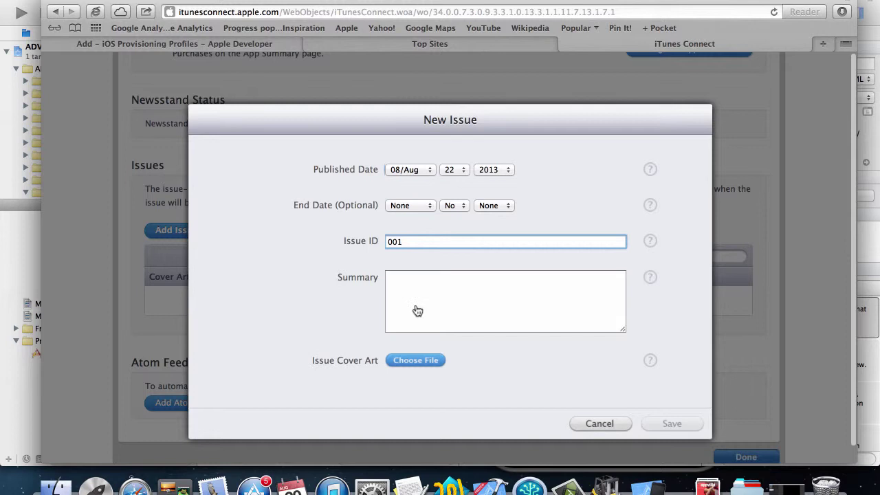
pyautogui.click(451, 485)
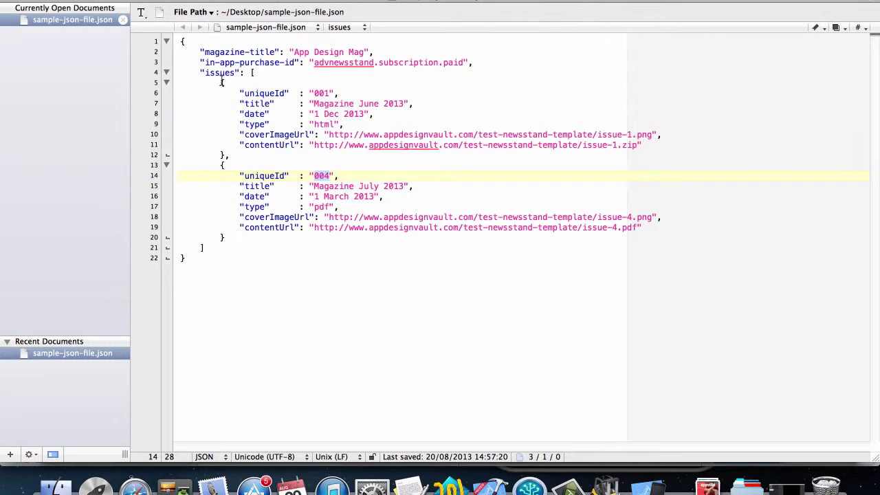
# Step: Check uniqueIds 001 and 004, and change the title months to August and September
pyautogui.doubleClick(321, 94)
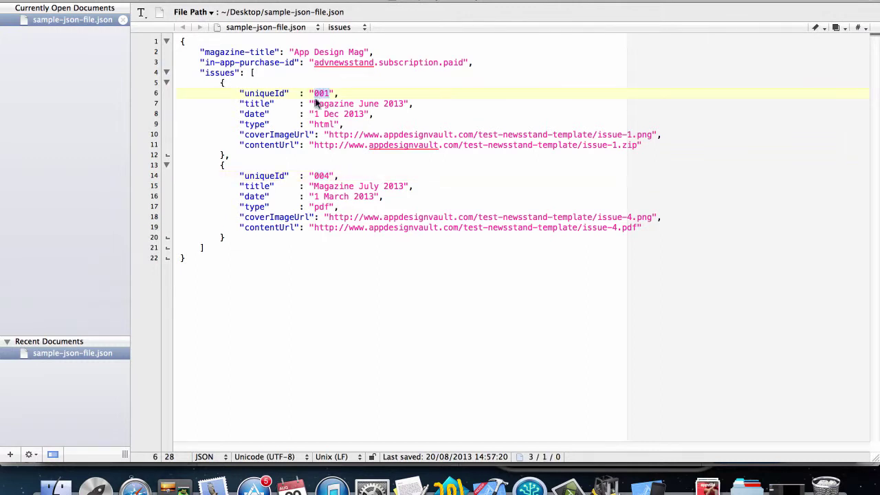
pyautogui.doubleClick(321, 176)
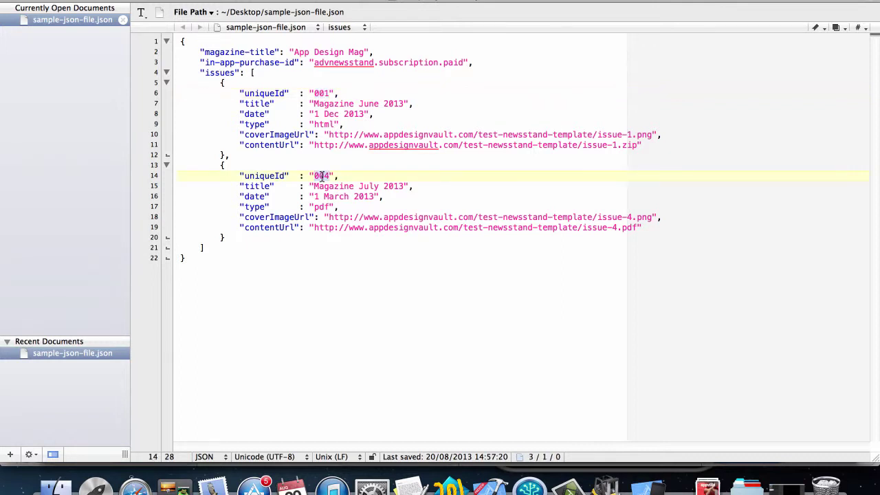
pyautogui.doubleClick(320, 93)
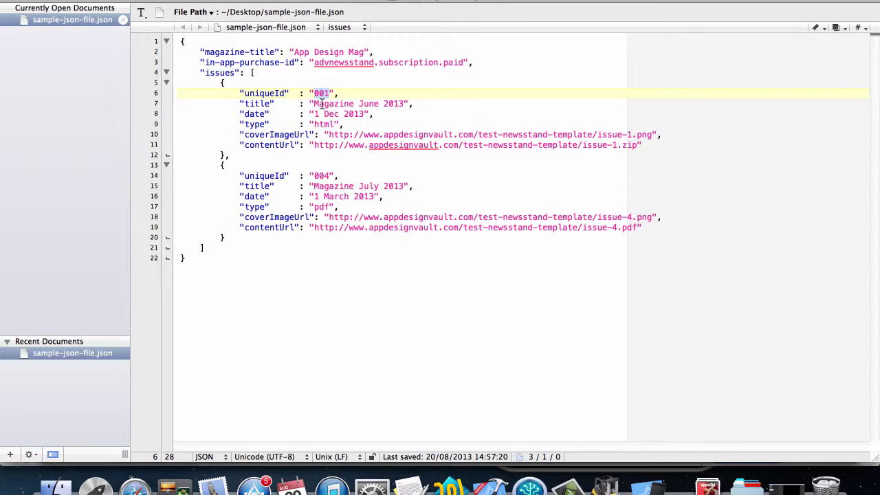
pyautogui.doubleClick(365, 103)
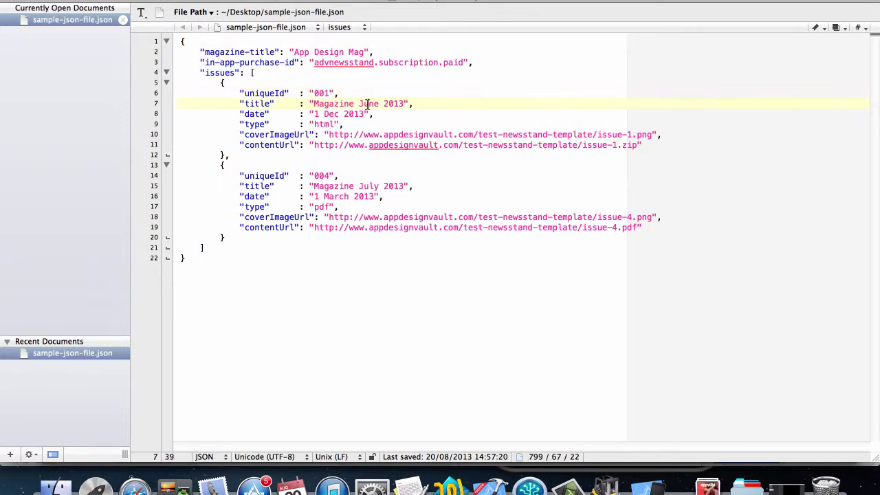
pyautogui.write('August')
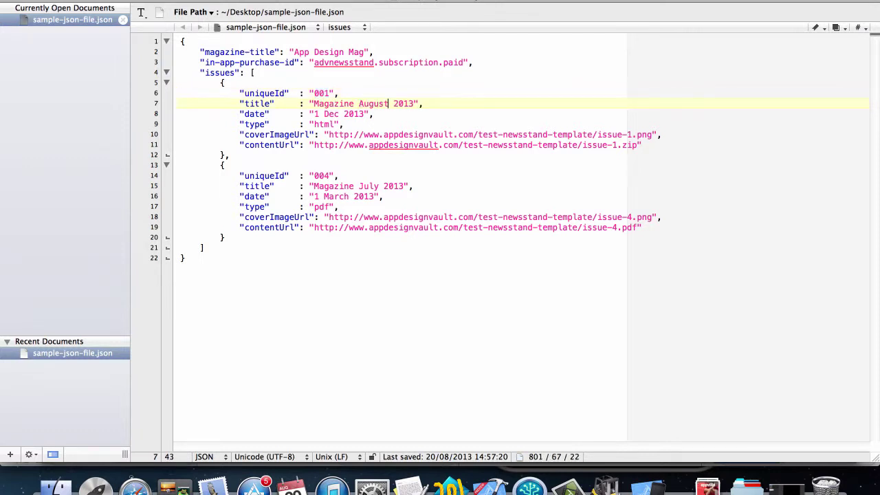
pyautogui.doubleClick(365, 186)
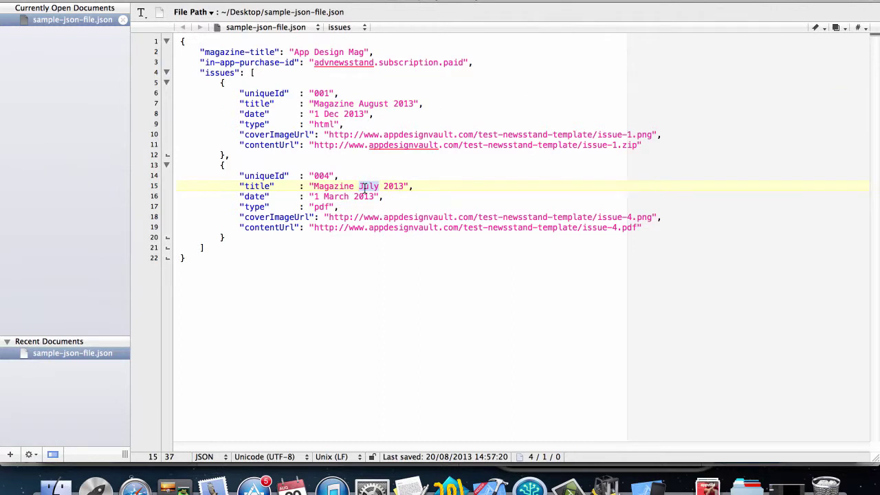
pyautogui.write('September')
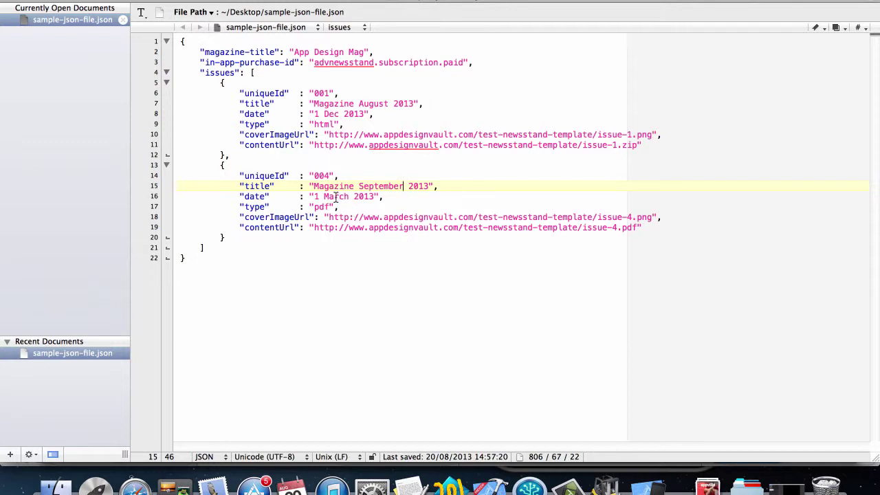
# Step: Change the issue dates to Sep and Aug and save the JSON file
pyautogui.doubleClick(335, 197)
pyautogui.write('Sep')
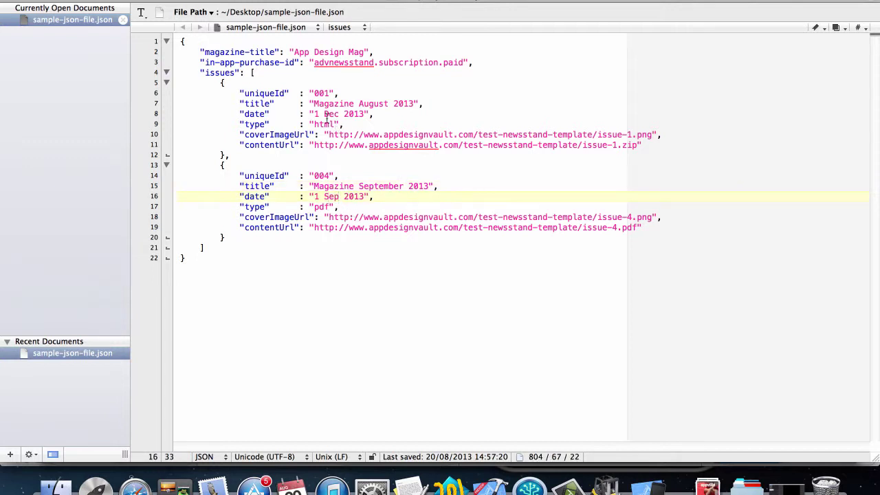
pyautogui.doubleClick(327, 114)
pyautogui.write('Aug')
pyautogui.press('super+s')
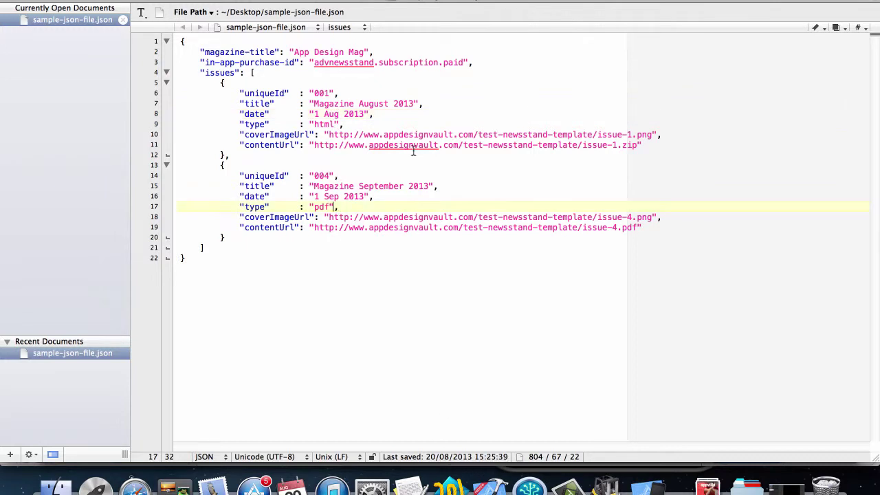
# Step: Review the 'Magazine Aug' and September titles, then return to the Safari New Issue form
pyautogui.moveTo(314, 103); pyautogui.dragTo(415, 108)
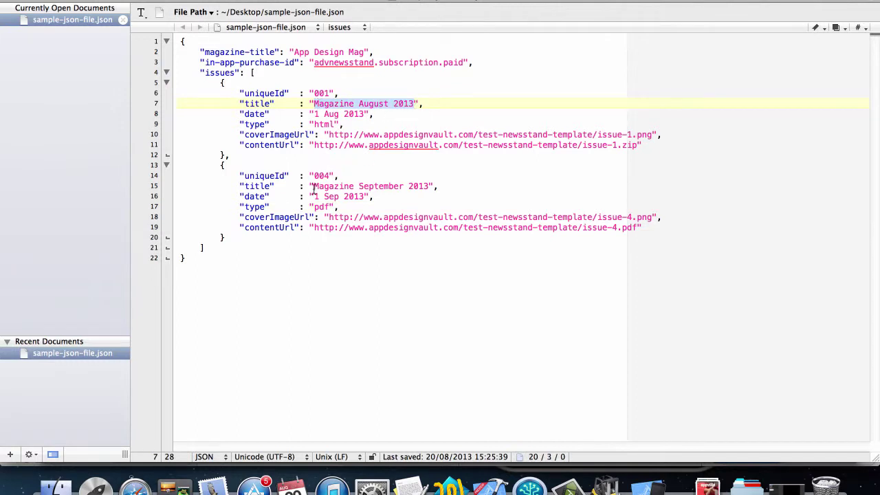
pyautogui.moveTo(314, 186); pyautogui.dragTo(432, 187)
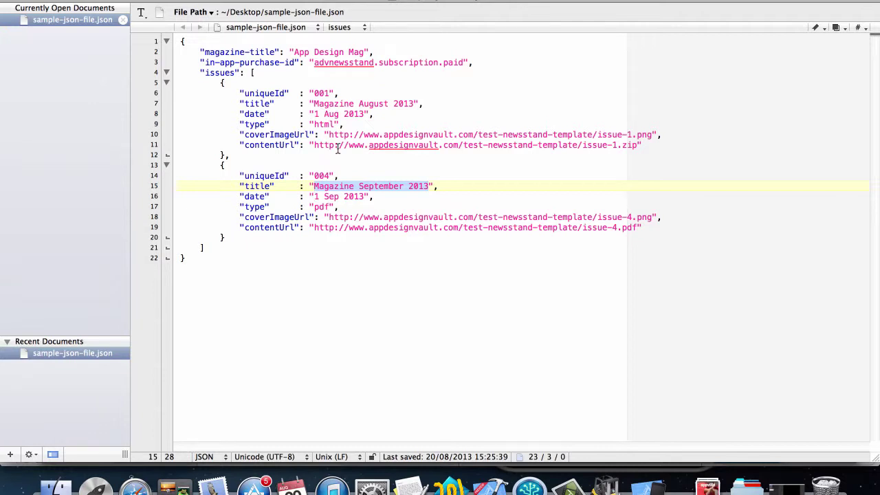
pyautogui.click(339, 218)
pyautogui.click(135, 484)
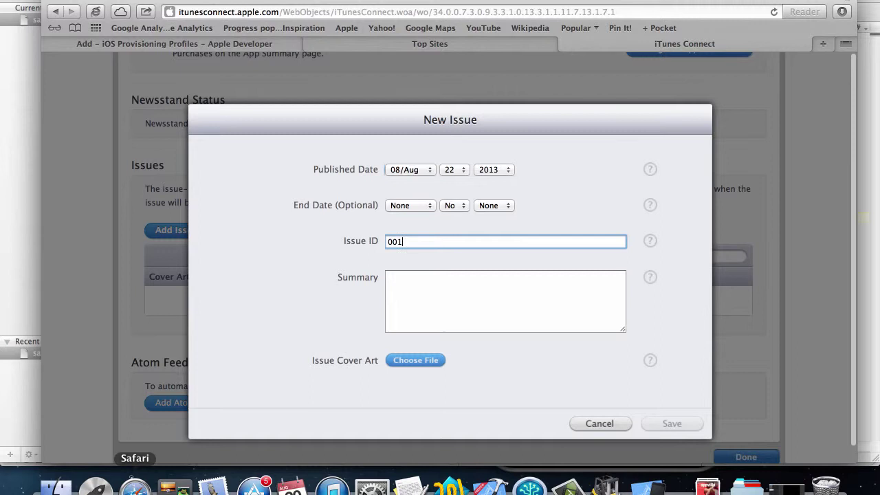
# Step: Enter the summary 'August 2013' and check the summary length limit in its help text
pyautogui.click(431, 282)
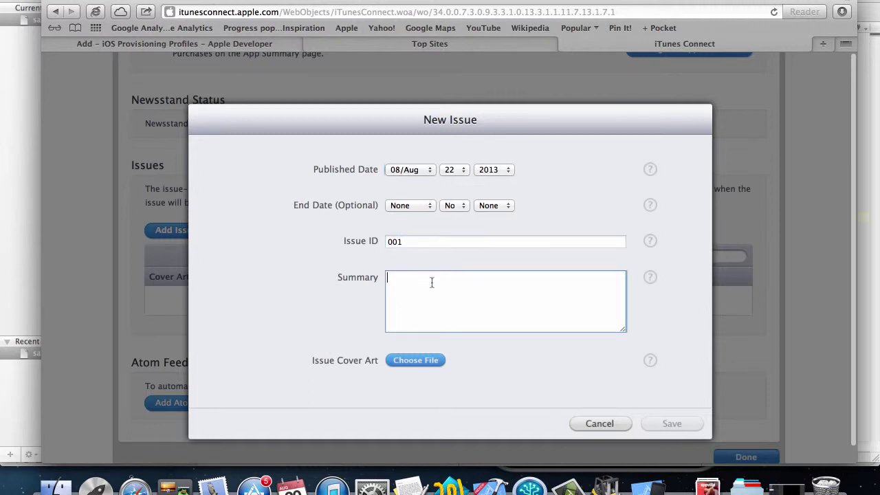
pyautogui.write('August 2013')
pyautogui.click(650, 277)
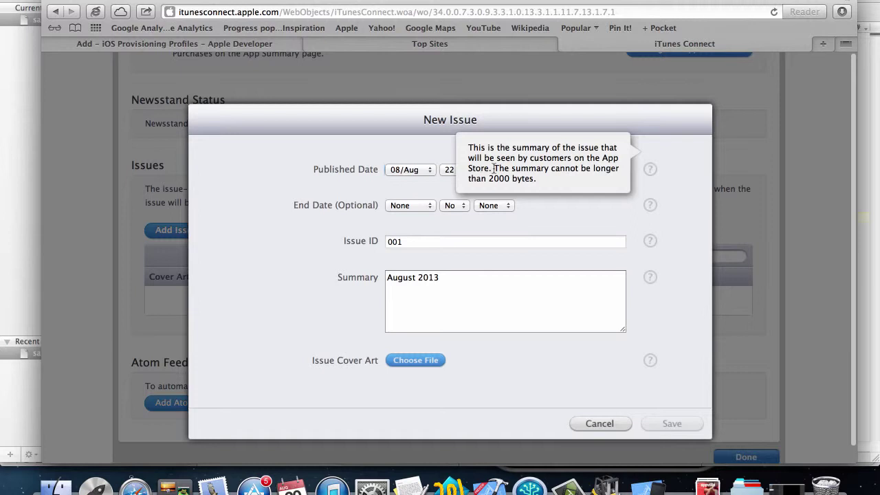
pyautogui.moveTo(493, 167); pyautogui.dragTo(538, 179)
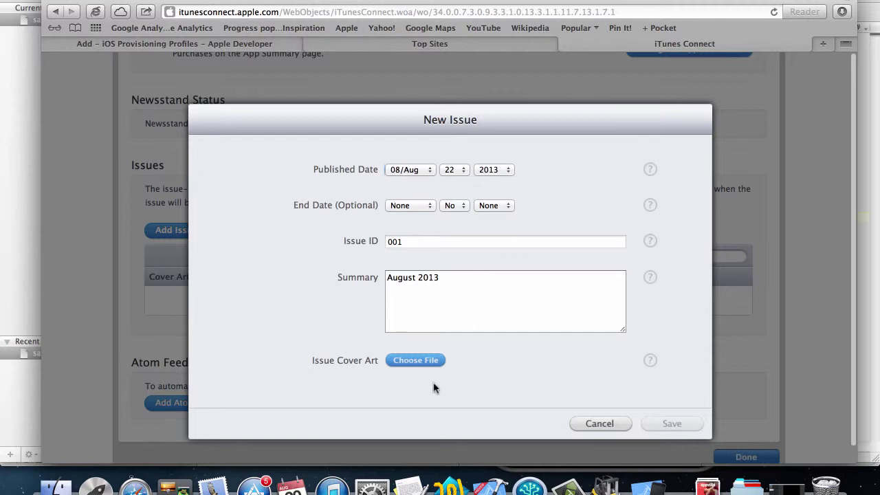
# Step: Attach issue-1.png as the cover art and save issue 001
pyautogui.click(417, 365)
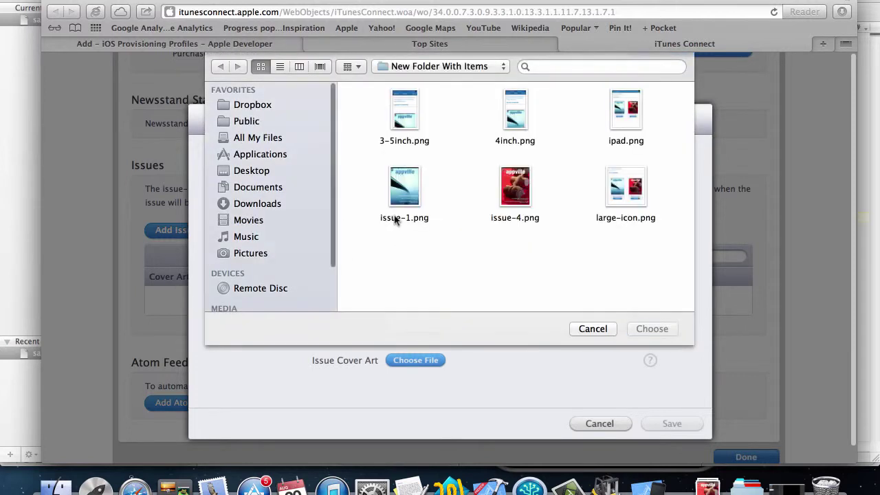
pyautogui.click(404, 201)
pyautogui.doubleClick(405, 200)
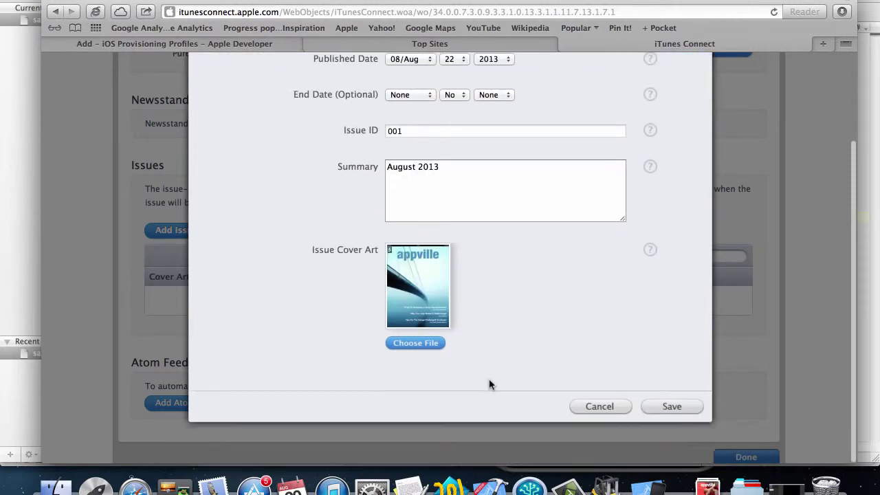
pyautogui.click(677, 406)
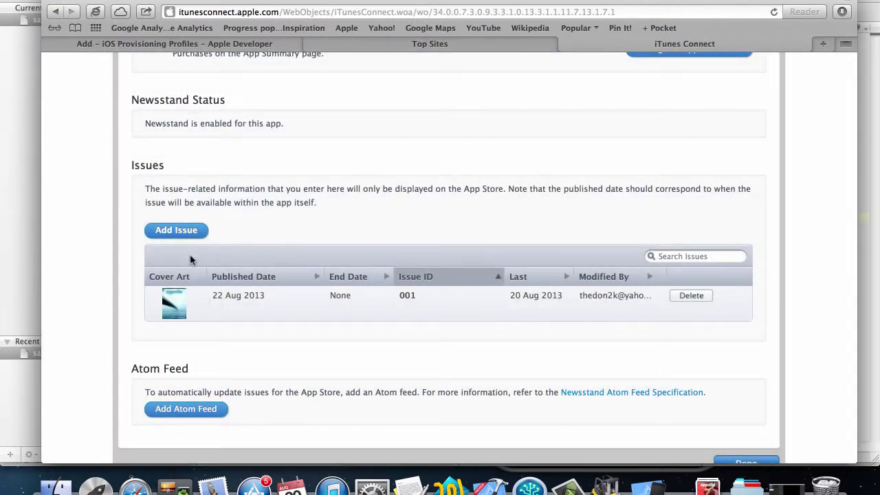
# Step: Start a new issue with Published Date 09/Sep 1 2013
pyautogui.click(178, 234)
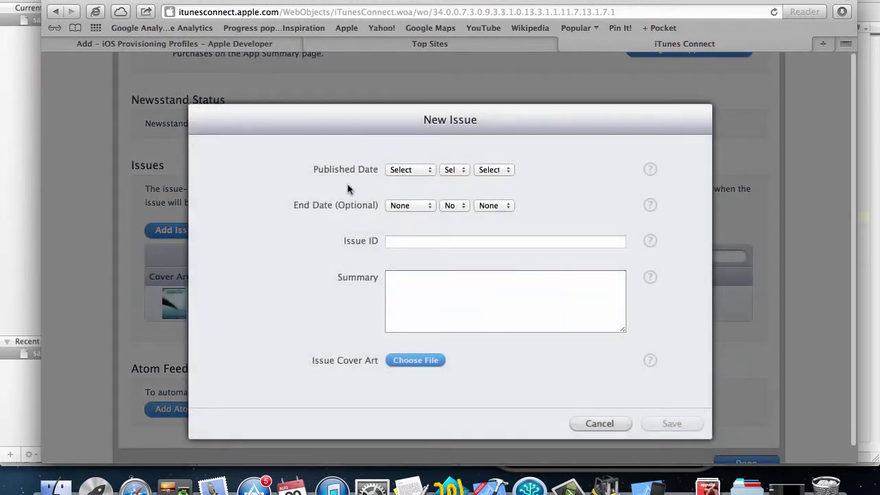
pyautogui.click(415, 173)
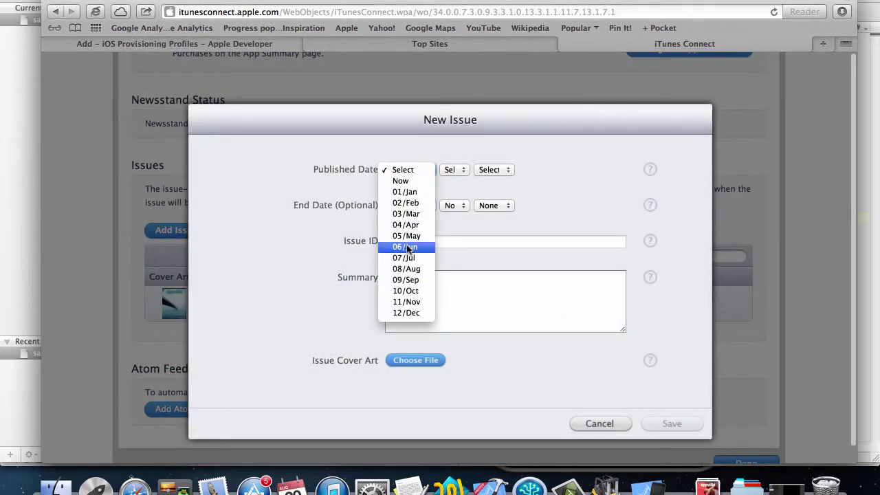
pyautogui.click(411, 281)
pyautogui.click(452, 171)
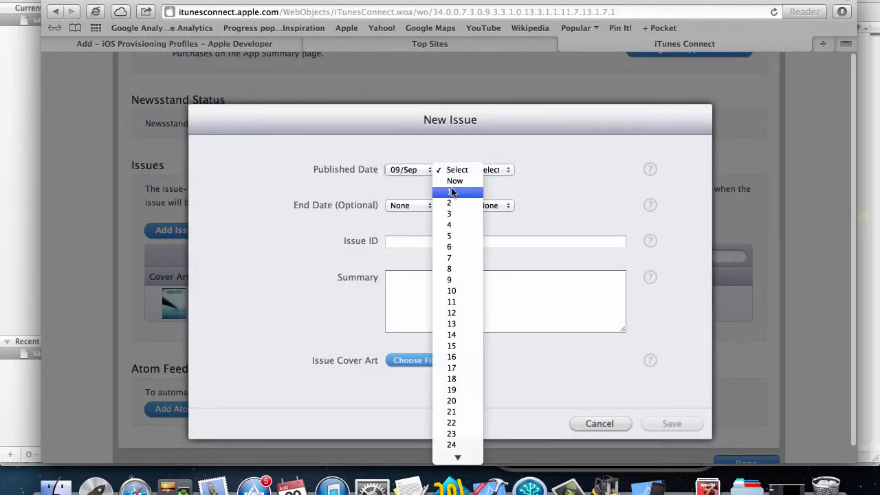
pyautogui.click(447, 193)
pyautogui.click(500, 170)
pyautogui.click(496, 191)
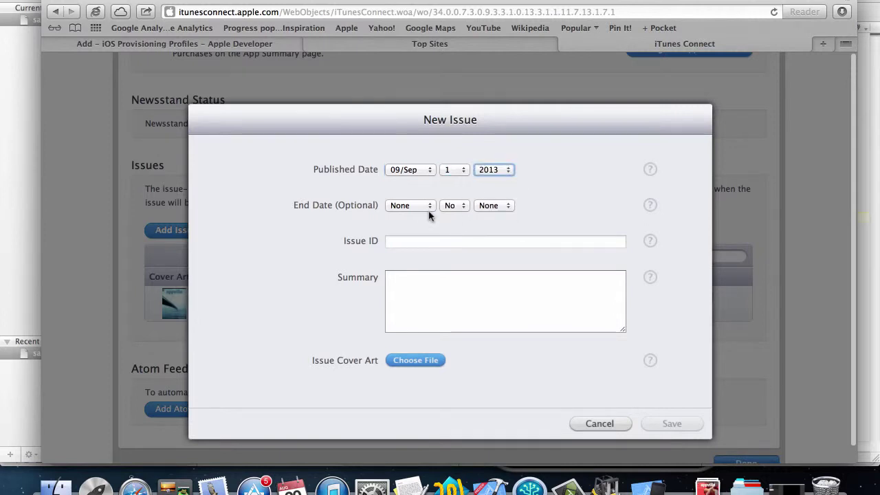
# Step: Enter Issue ID 004 and the summary 'September Issue'
pyautogui.click(406, 243)
pyautogui.write('004')
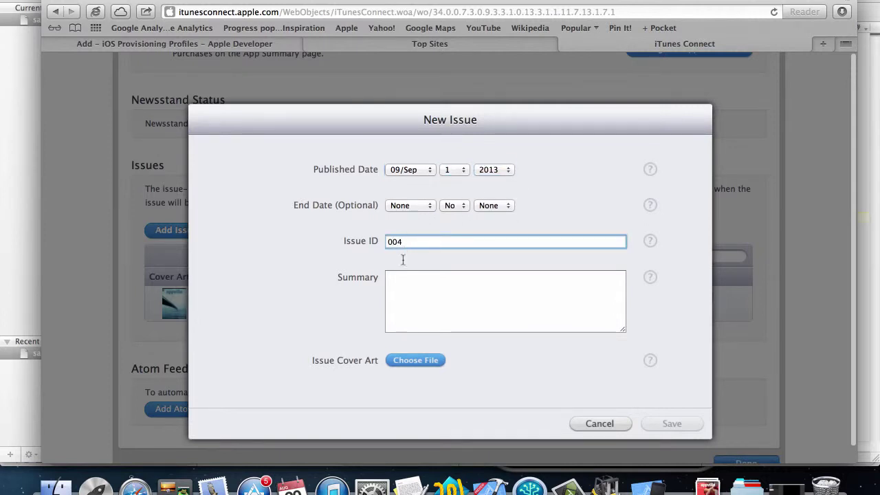
pyautogui.click(407, 283)
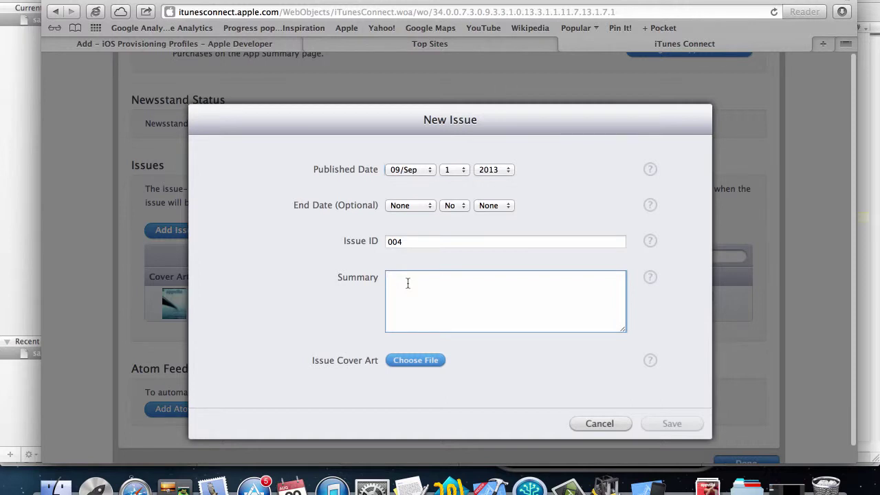
pyautogui.write('September issue')
pyautogui.doubleClick(440, 277)
pyautogui.write('Issue')
# Step: Attach issue-4.png as the cover art and save issue 004
pyautogui.click(421, 360)
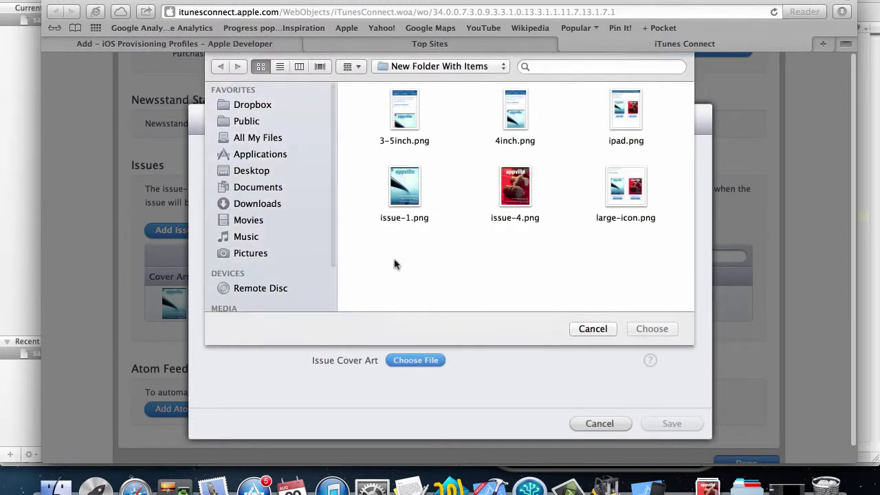
pyautogui.doubleClick(500, 187)
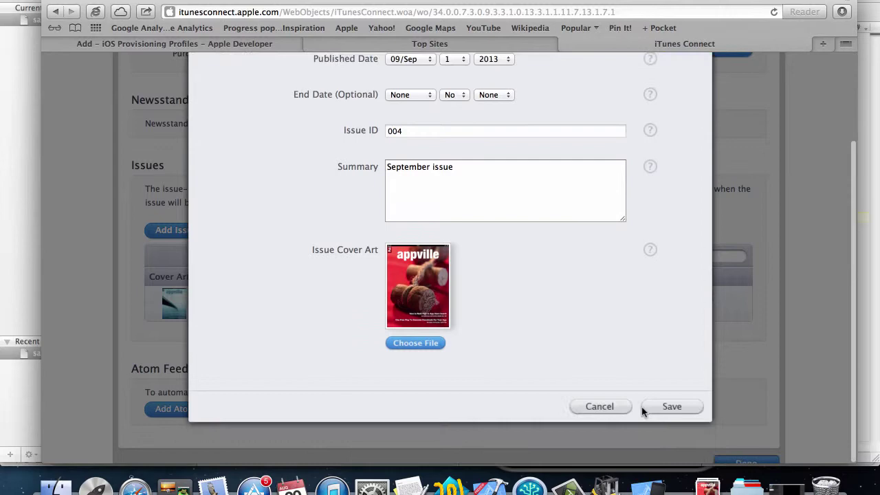
pyautogui.click(659, 408)
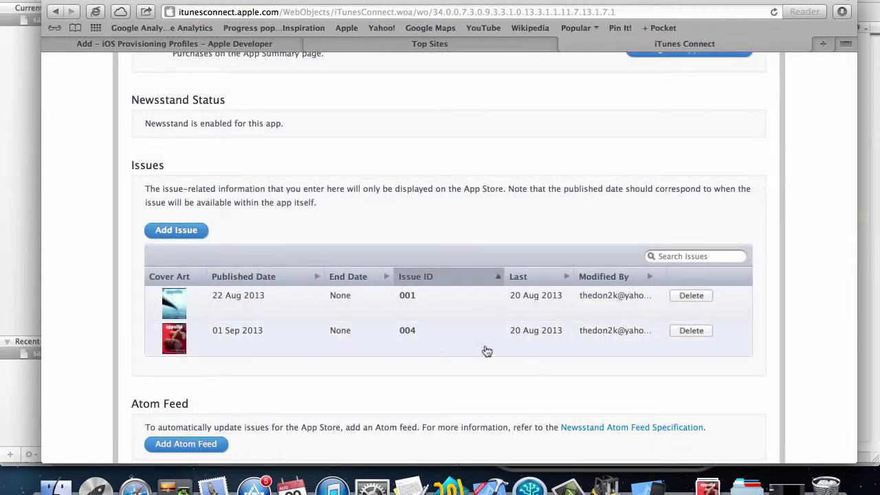
pyautogui.scroll(-3, 395, 415)
pyautogui.scroll(2, 396, 414)
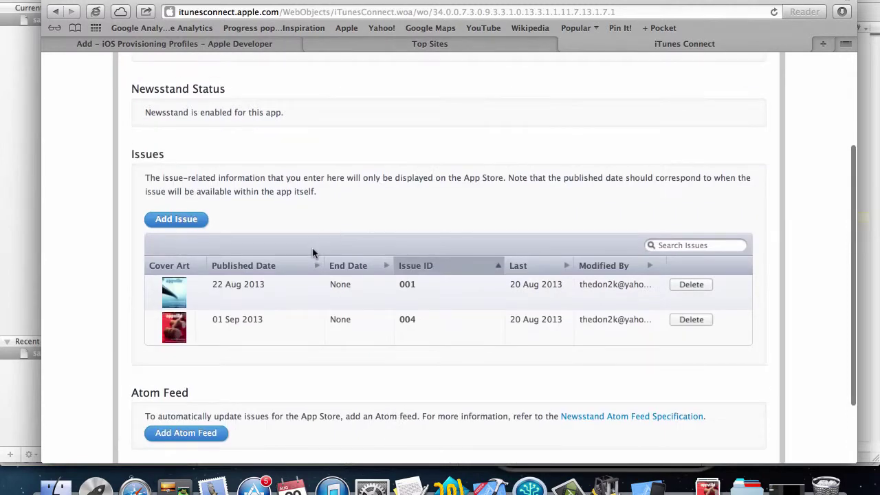
pyautogui.scroll(3, 322, 285)
pyautogui.scroll(-3, 322, 285)
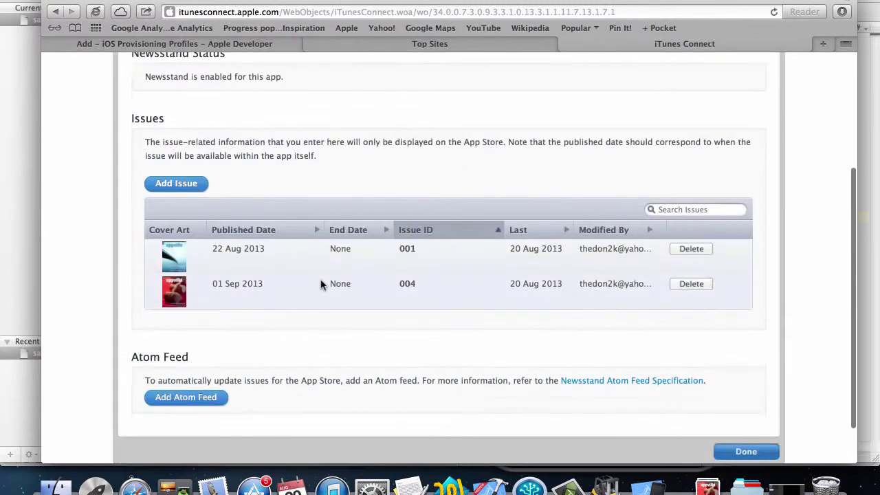